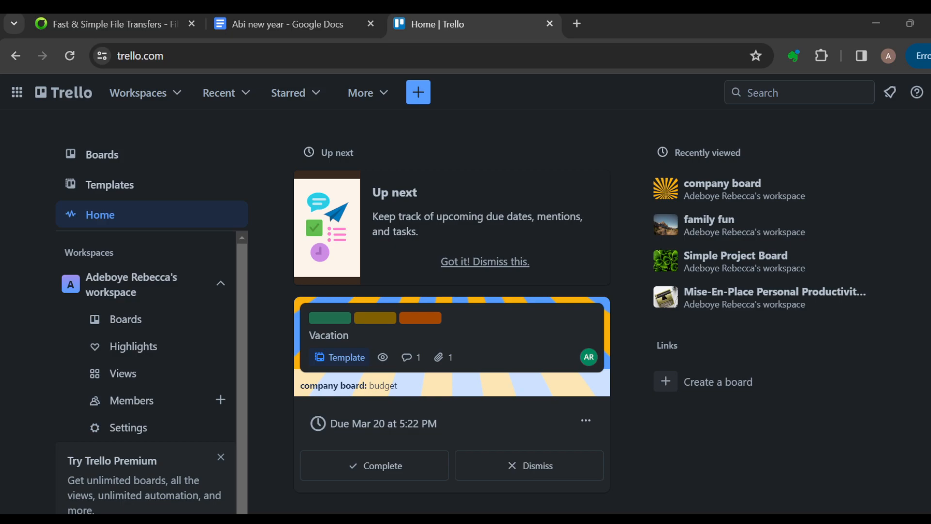
# Open the company board from the workspace's boards.
pyautogui.scroll(-7, 452, 310)
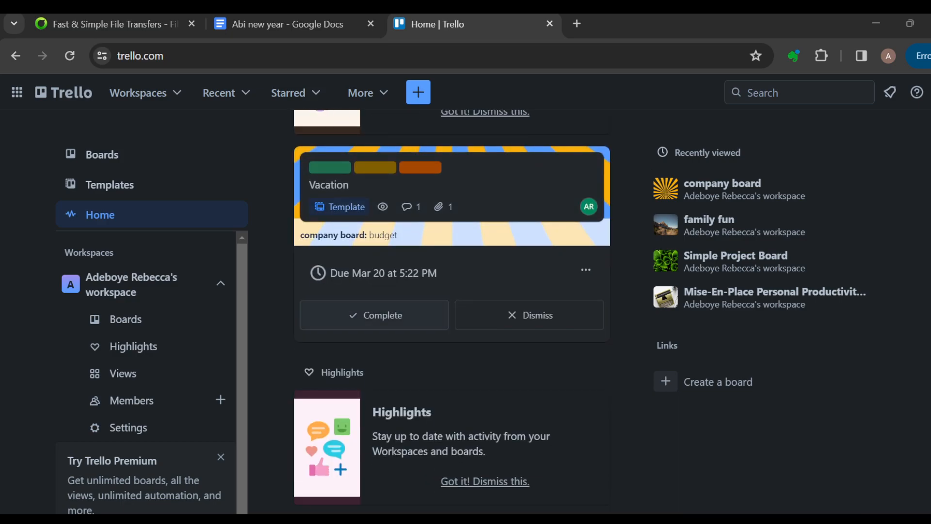
pyautogui.scroll(7, 453, 311)
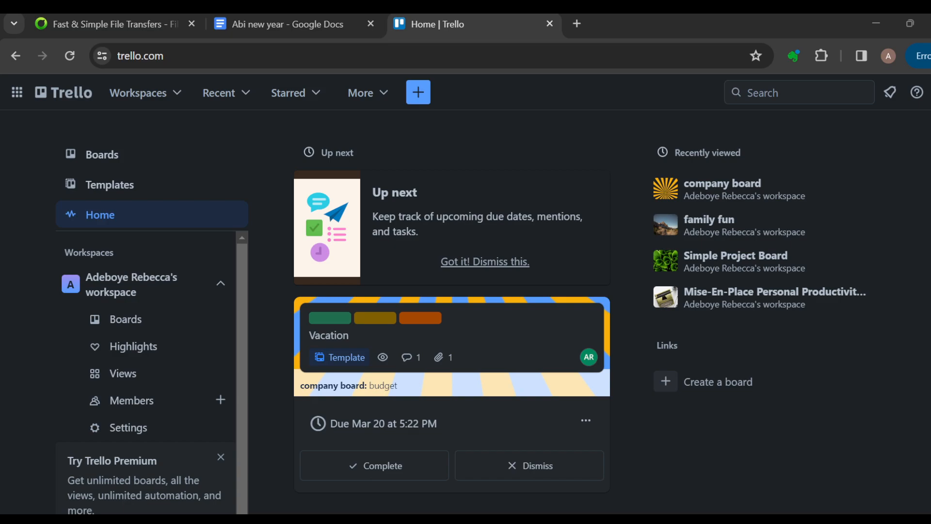
pyautogui.scroll(-10, 452, 310)
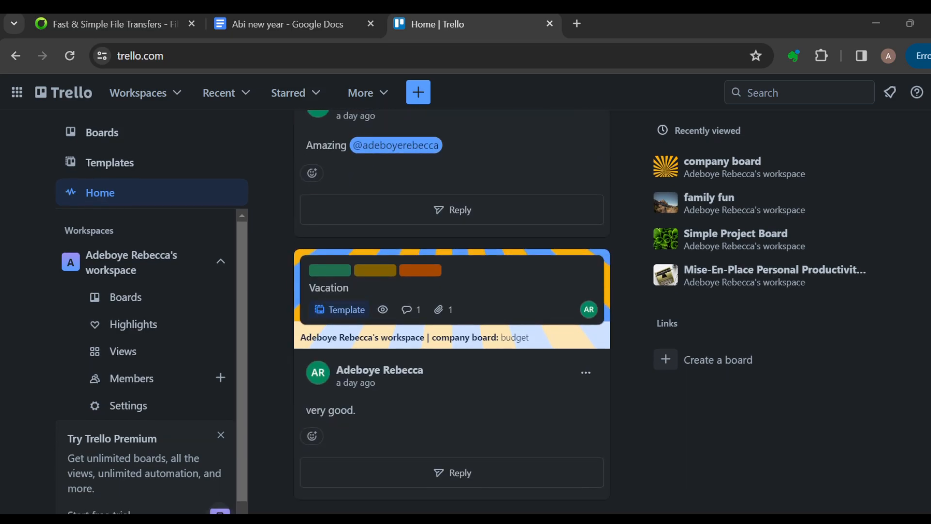
pyautogui.scroll(7, 452, 310)
pyautogui.scroll(1, 453, 310)
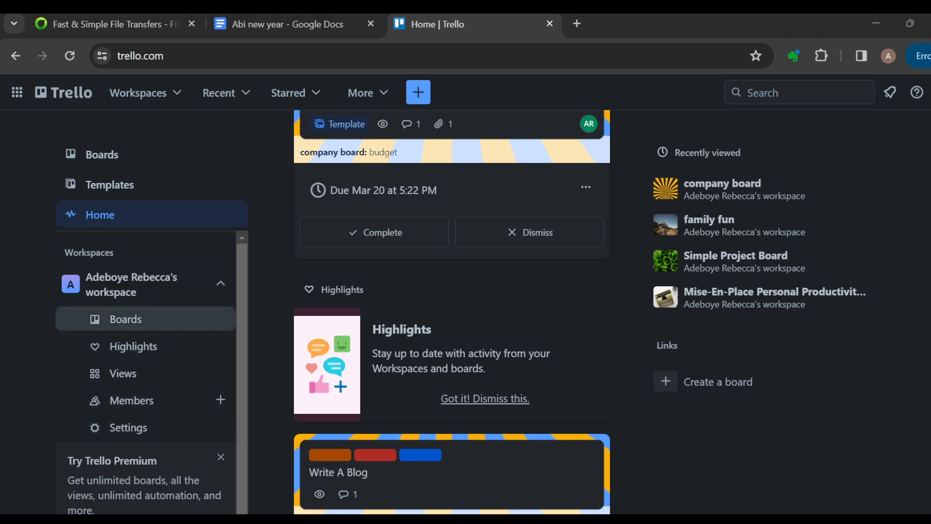
pyautogui.click(141, 322)
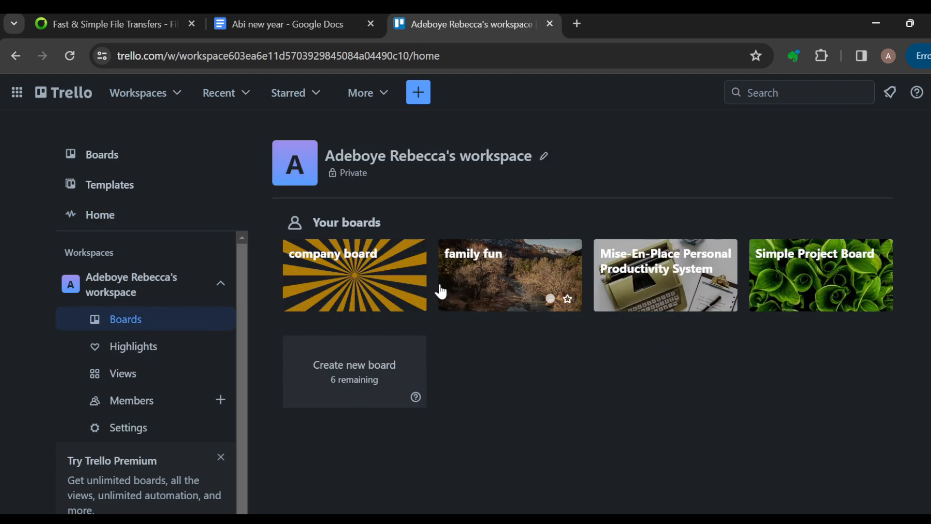
pyautogui.click(334, 296)
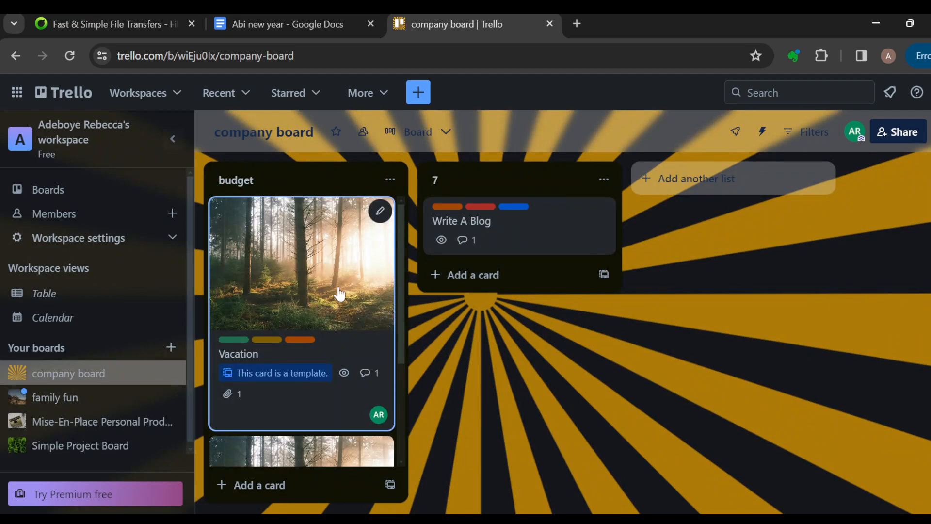
# Add a new list titled "To Do" to the company board.
pyautogui.scroll(-2, 383, 277)
pyautogui.scroll(-1, 384, 278)
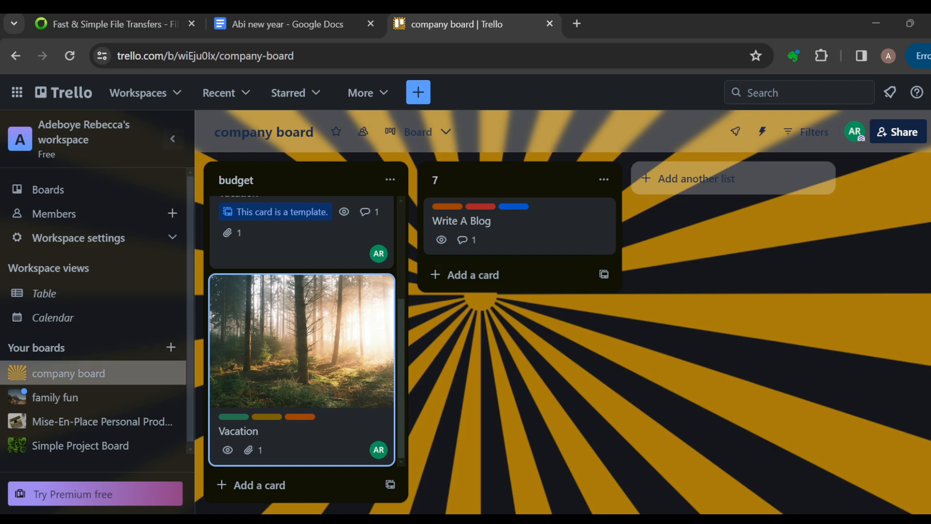
pyautogui.click(676, 181)
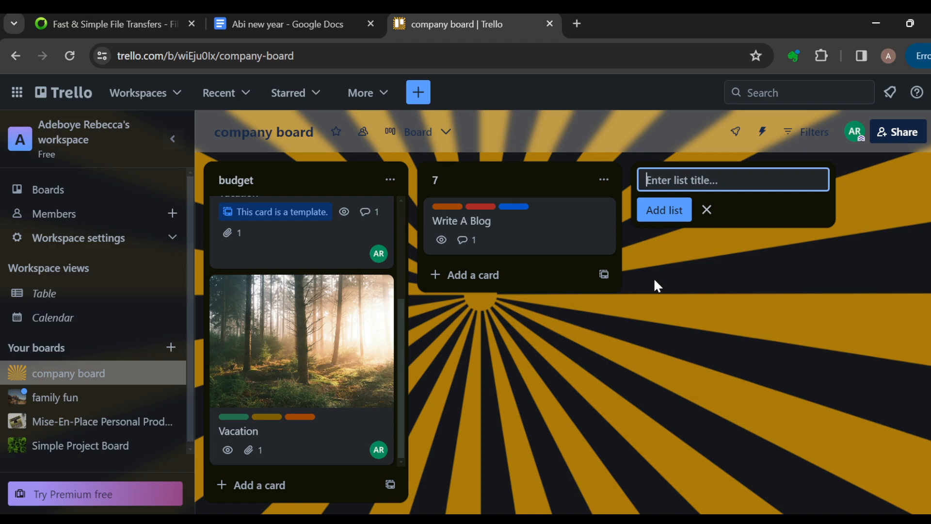
pyautogui.write('To')
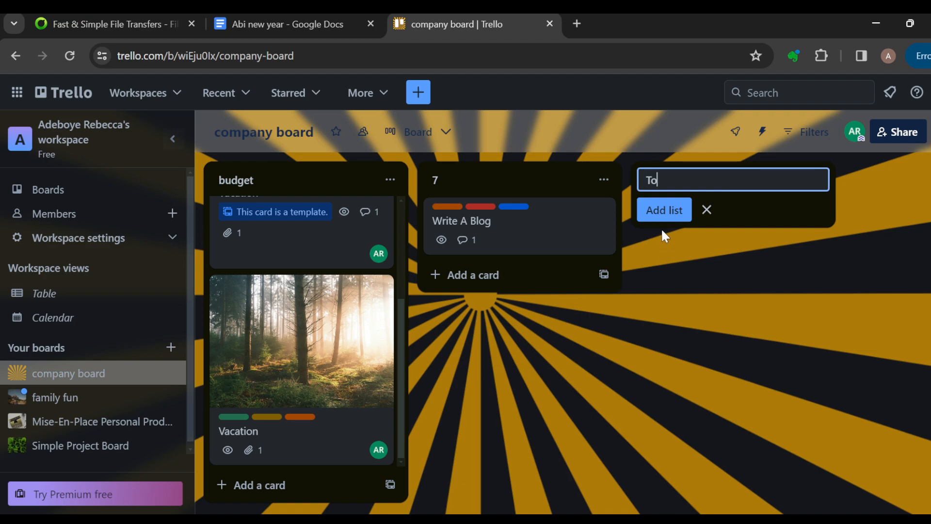
pyautogui.write(' Do')
pyautogui.click(664, 210)
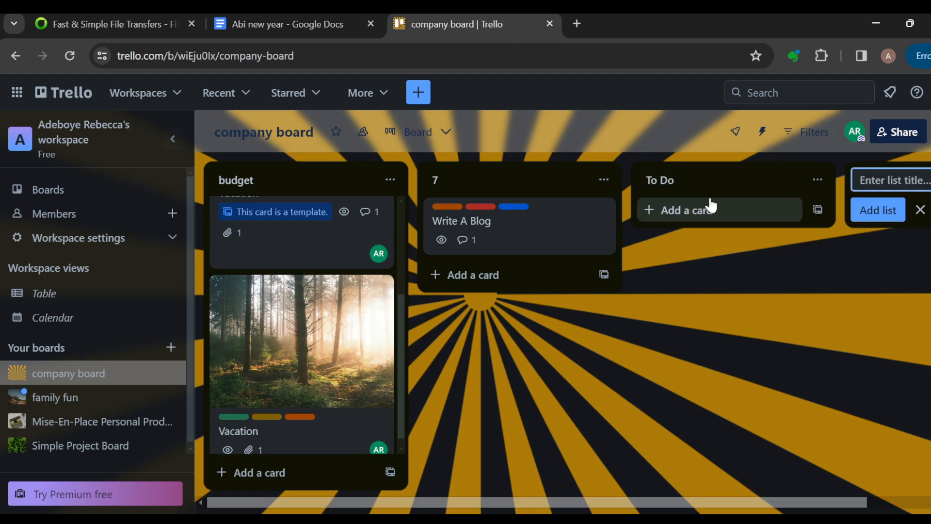
# Add a card titled "List" to the To Do list.
pyautogui.click(694, 217)
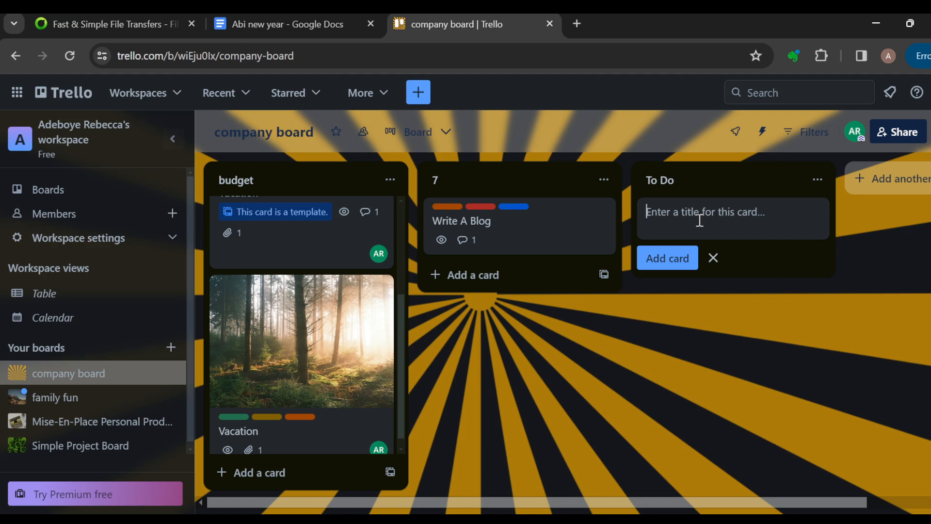
pyautogui.write('List')
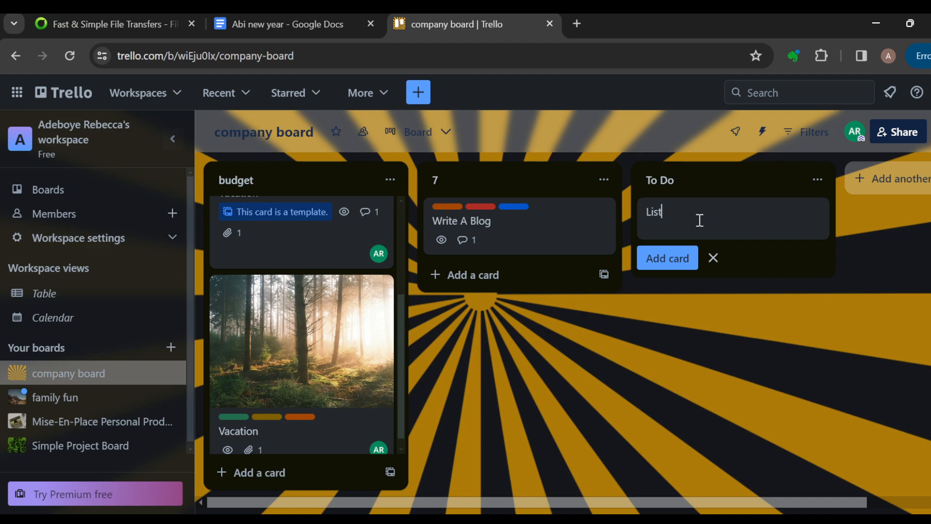
pyautogui.press('Return')
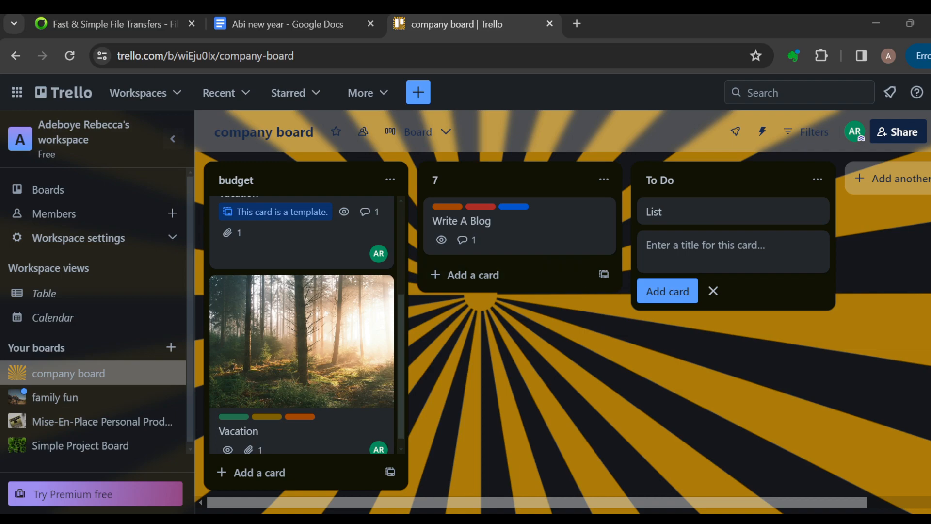
pyautogui.click(625, 301)
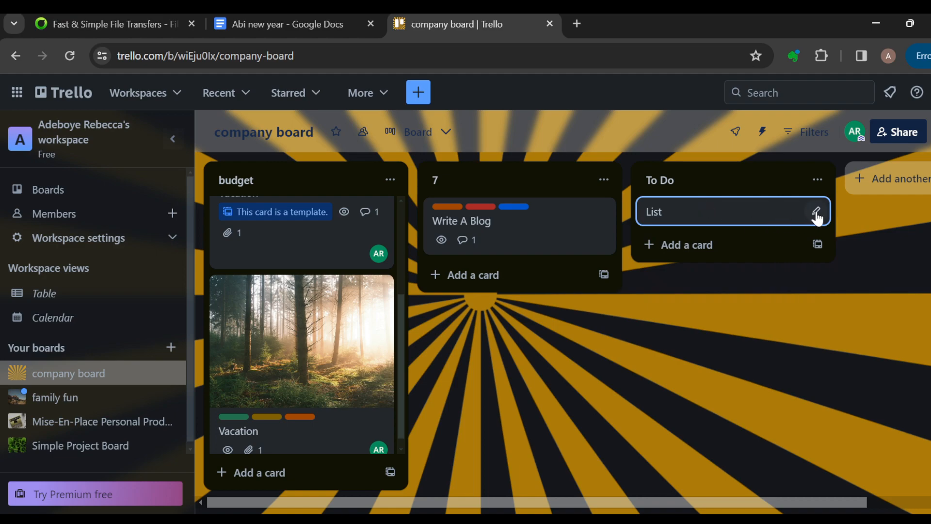
# Apply the green and orange labels to the List card in the To Do list.
pyautogui.click(817, 213)
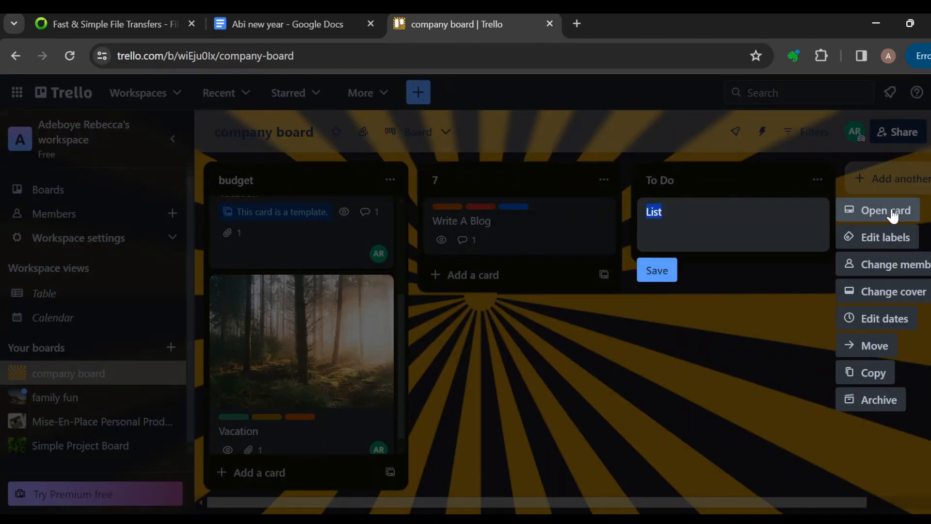
pyautogui.click(891, 240)
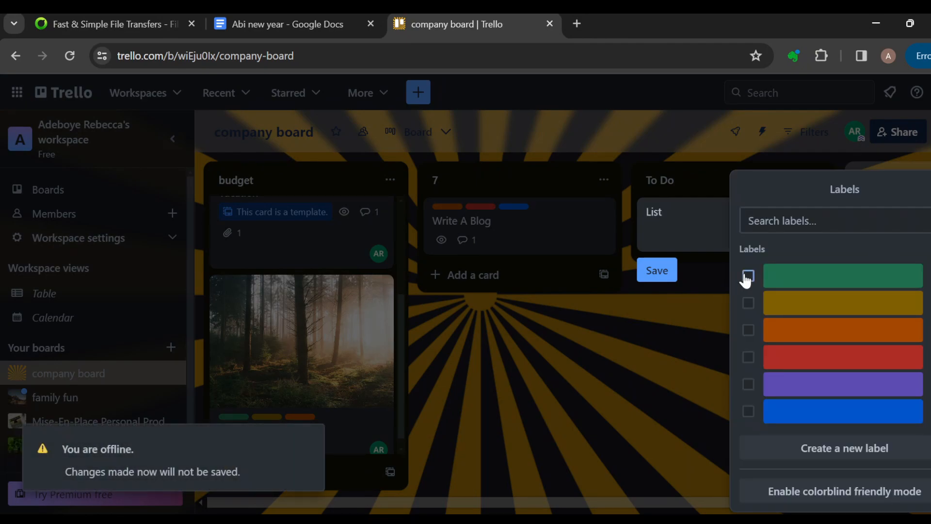
pyautogui.click(747, 329)
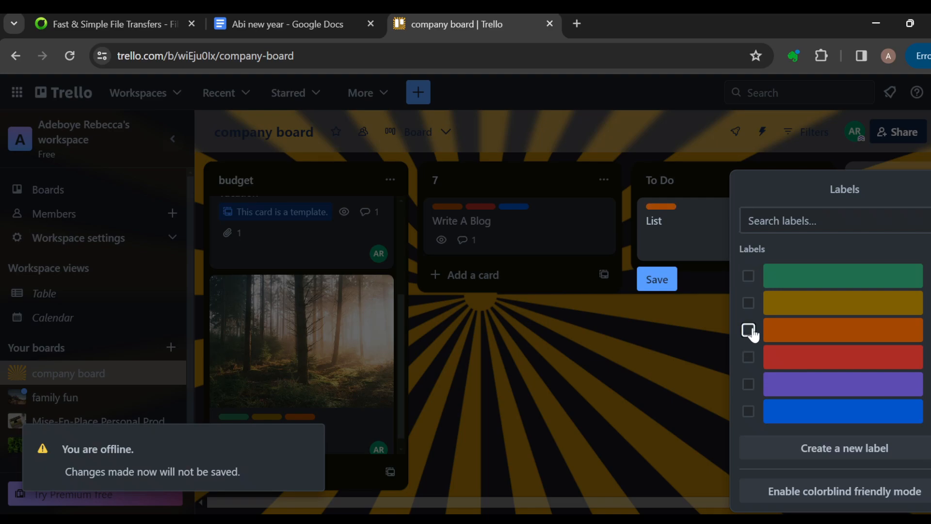
pyautogui.click(727, 283)
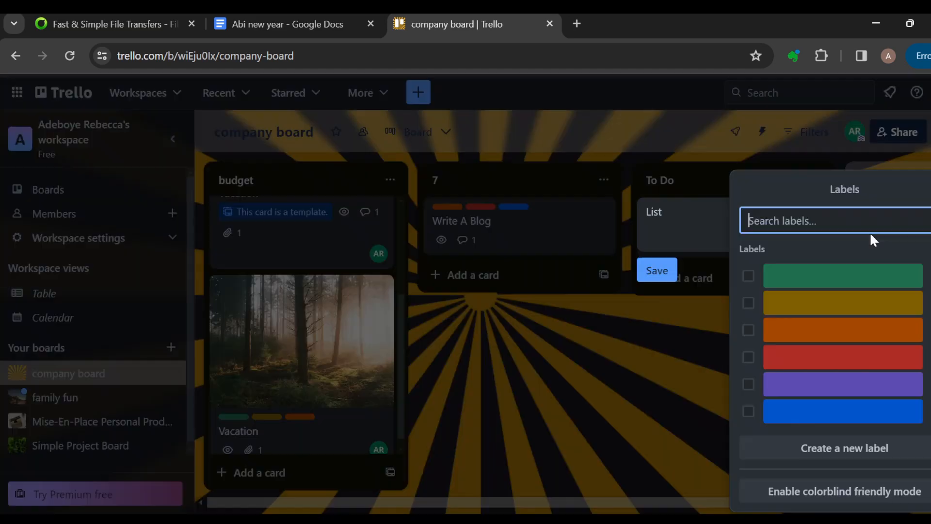
pyautogui.write('0')
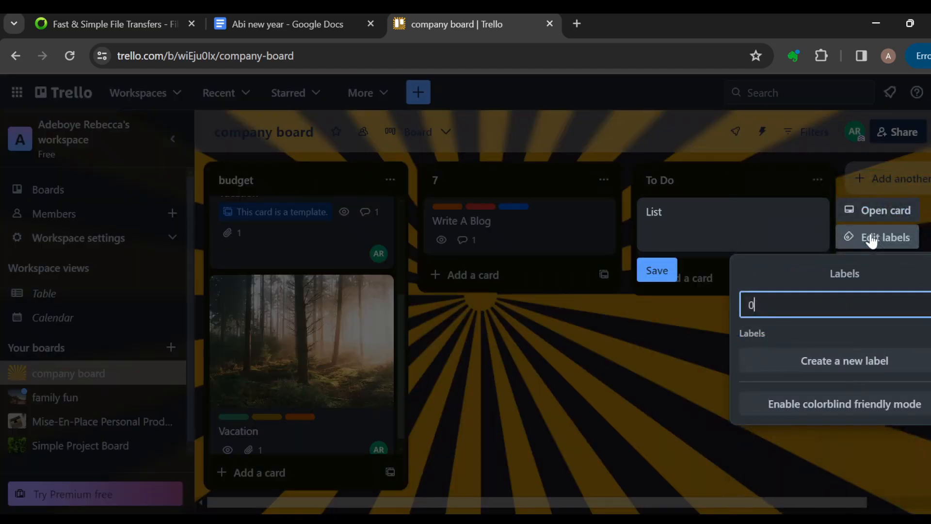
pyautogui.press('BackSpace')
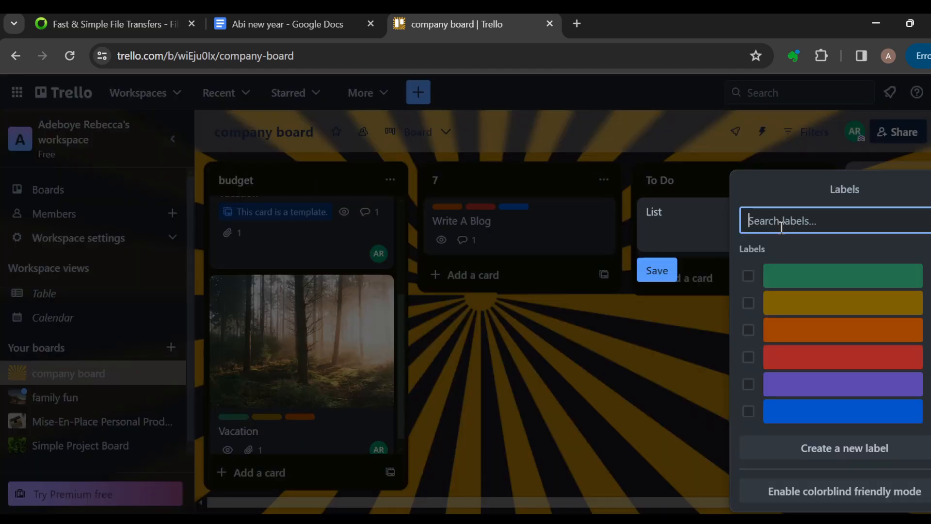
pyautogui.click(748, 276)
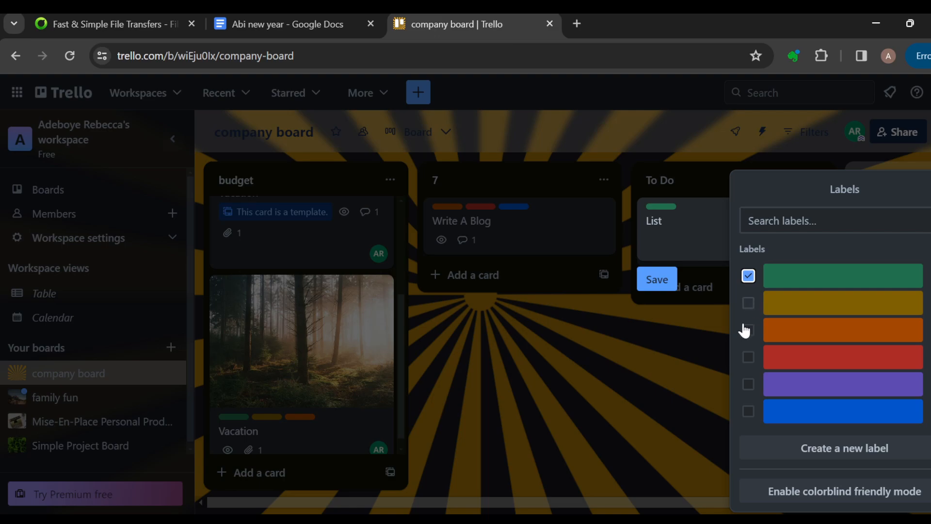
pyautogui.click(745, 332)
pyautogui.click(705, 351)
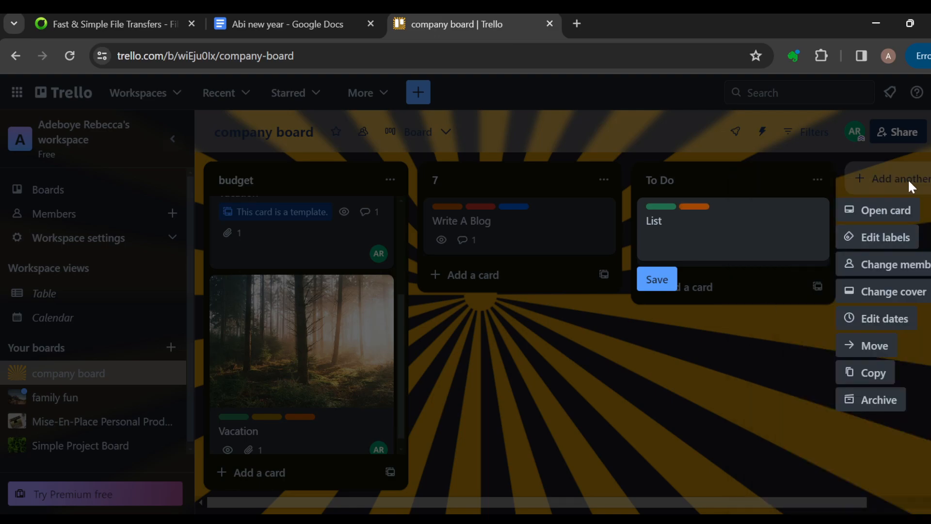
# Assign the workspace member who is not yet on the board to the labelled List card.
pyautogui.click(912, 274)
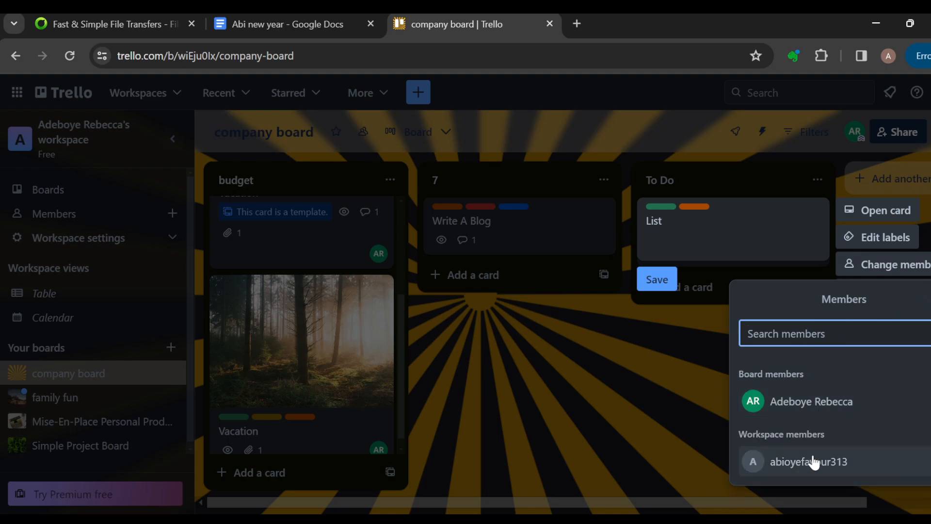
pyautogui.click(796, 462)
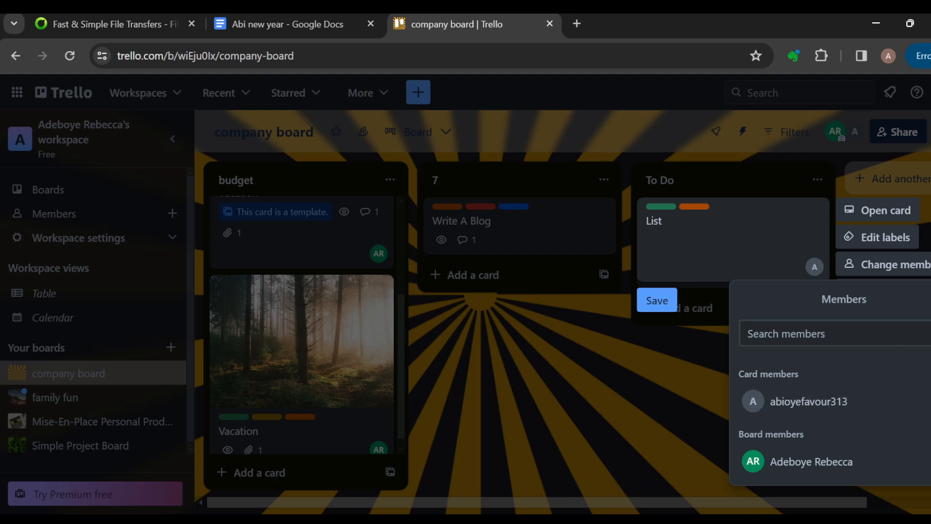
pyautogui.click(928, 300)
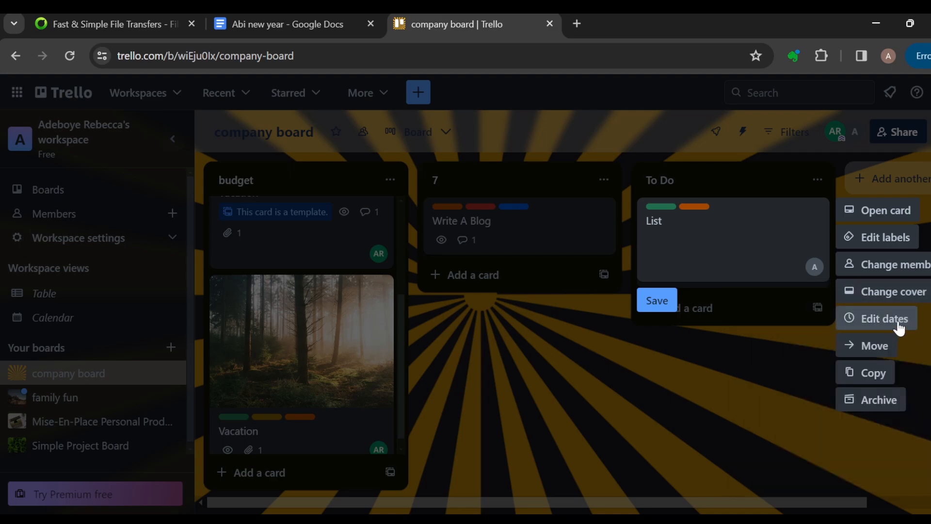
# Examine the due date and reminder options of the labelled List card, and leave the card editor without saving a date.
pyautogui.click(897, 323)
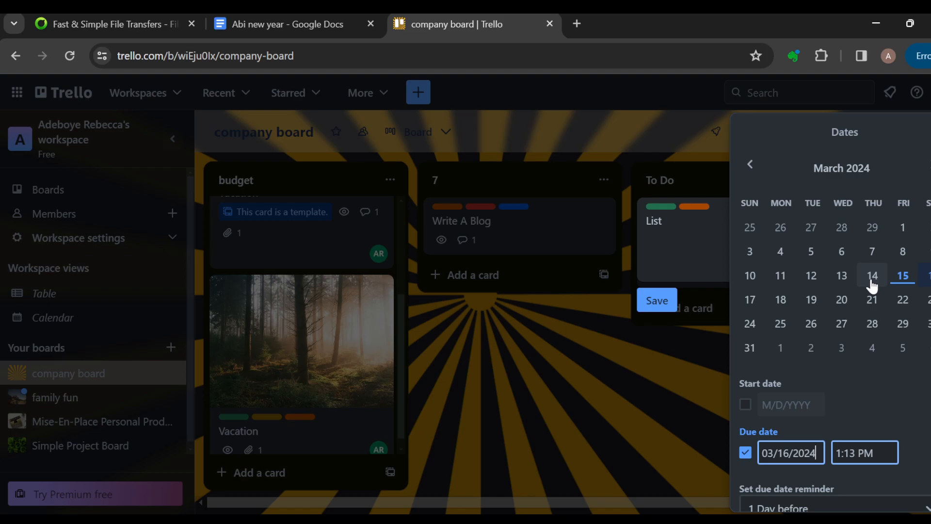
pyautogui.scroll(-3, 879, 291)
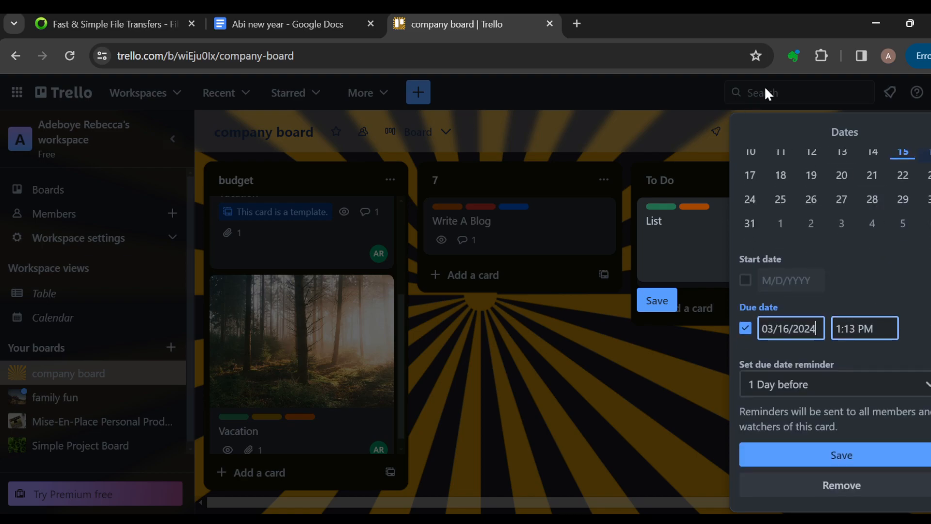
pyautogui.click(930, 131)
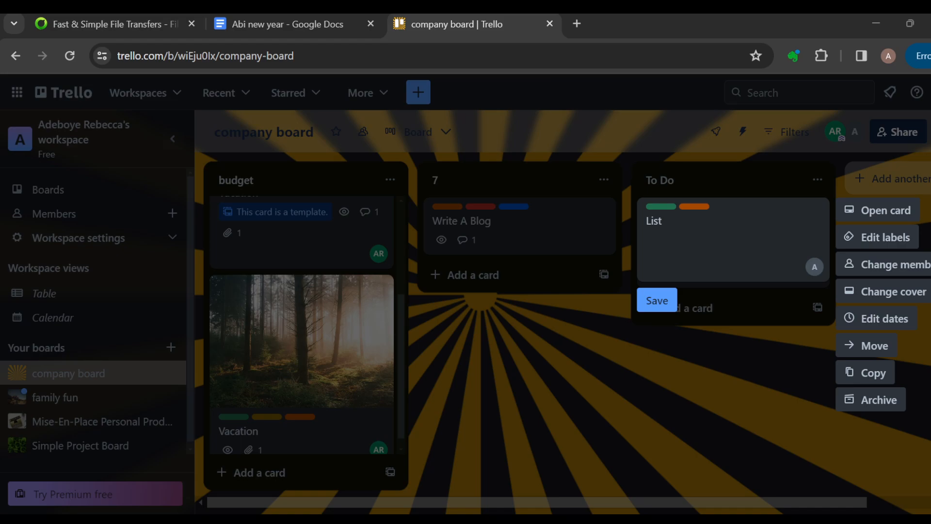
pyautogui.click(494, 369)
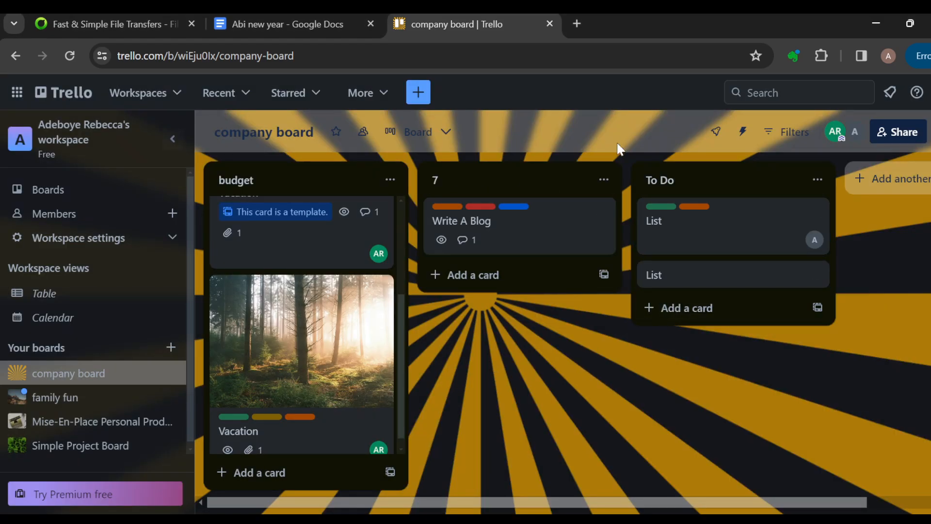